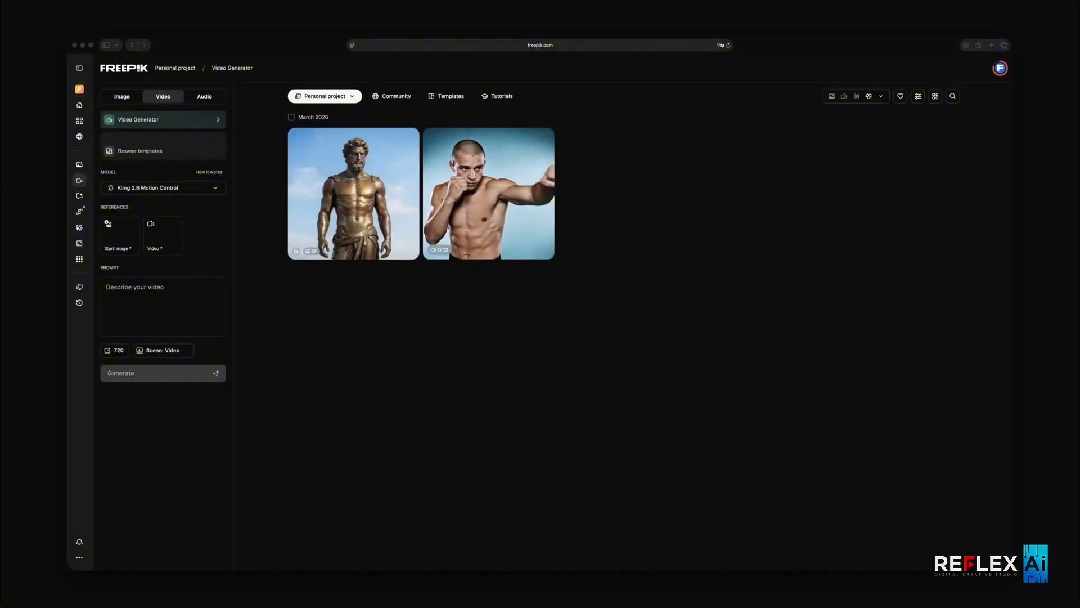
- Use the bronze statue image as the start image and the boxer clip as the motion video reference
left_click(494, 235)
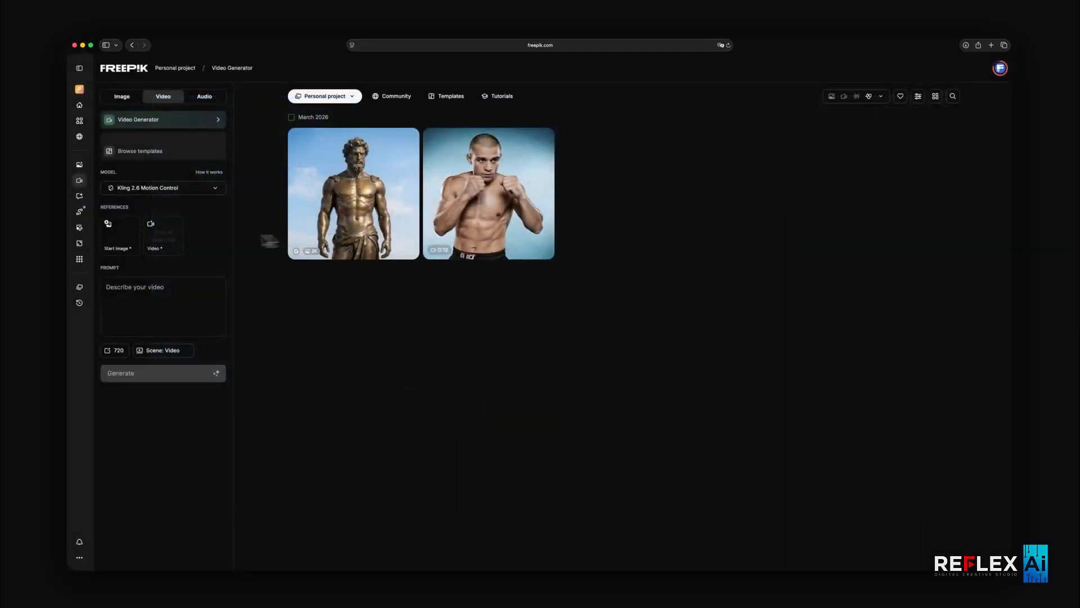
left_click(168, 238)
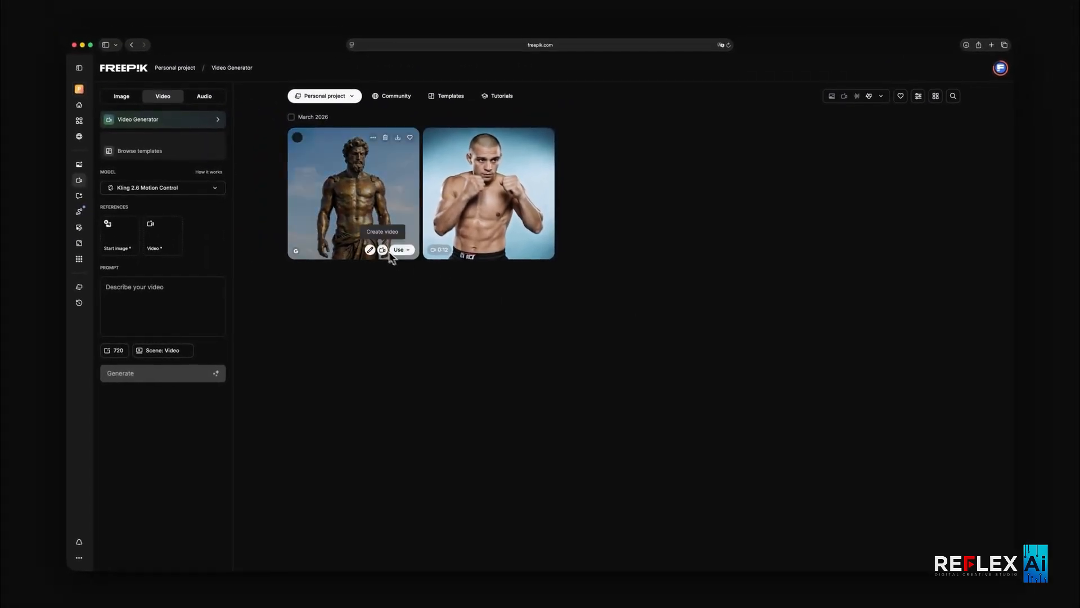
left_click(349, 228)
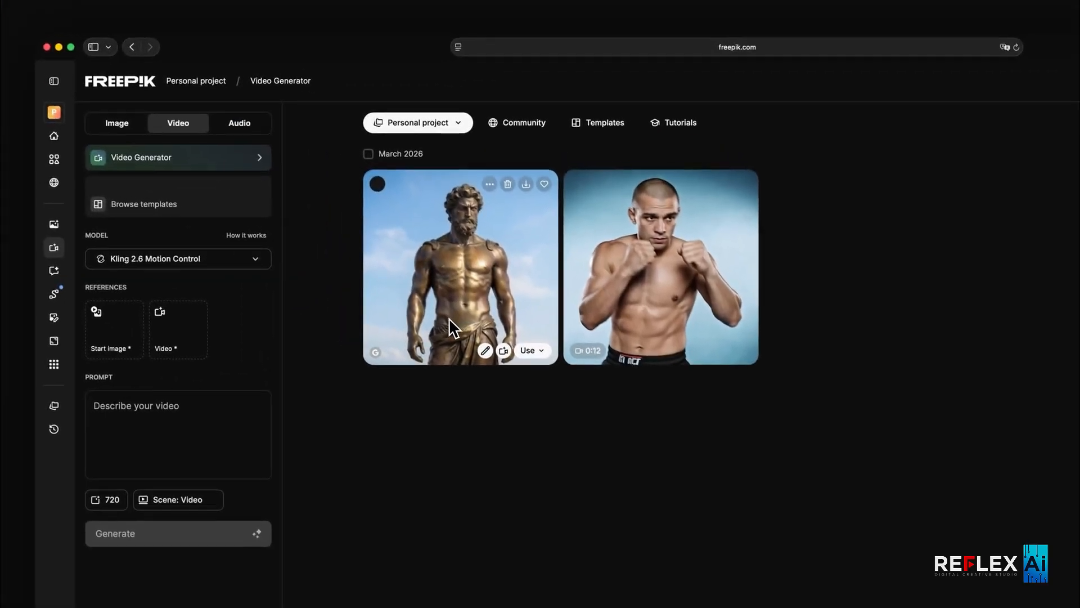
left_click_drag(450, 320, 122, 353)
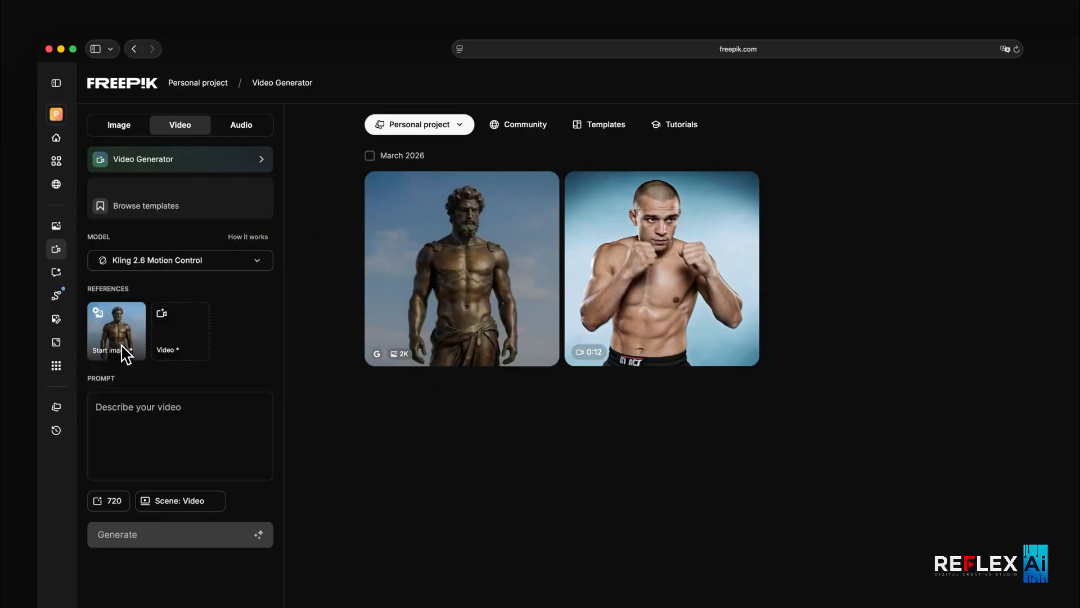
left_click_drag(636, 332, 182, 334)
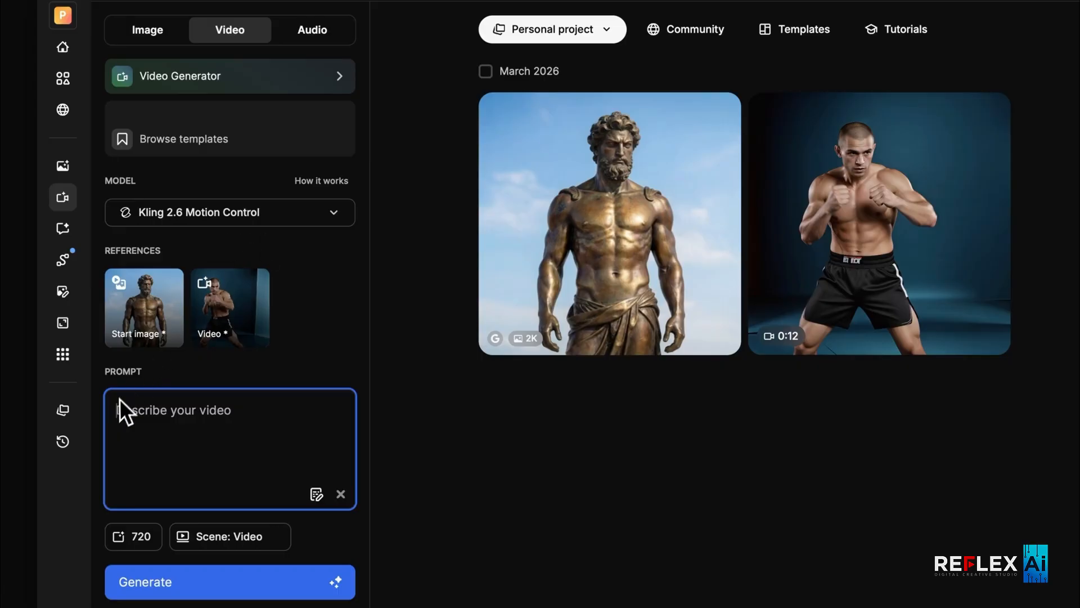
- Enter a prompt for an ultra-realistic cinematic bronze statue framed from mid-thigh upward, removing the Pantheon and keeping two large classical marble columns at the edges
type("boxing")
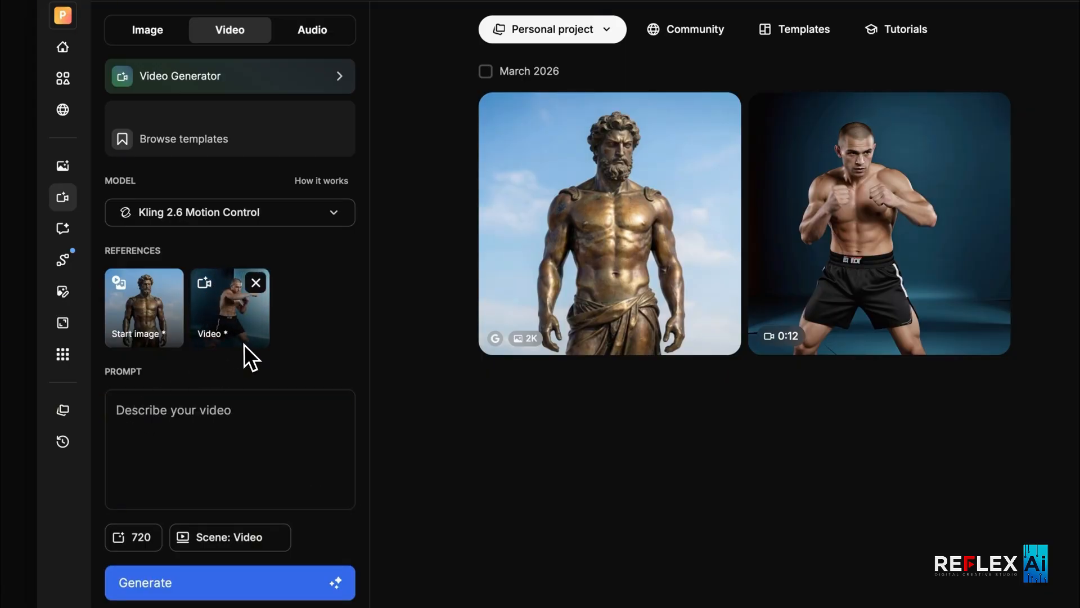
left_click(164, 399)
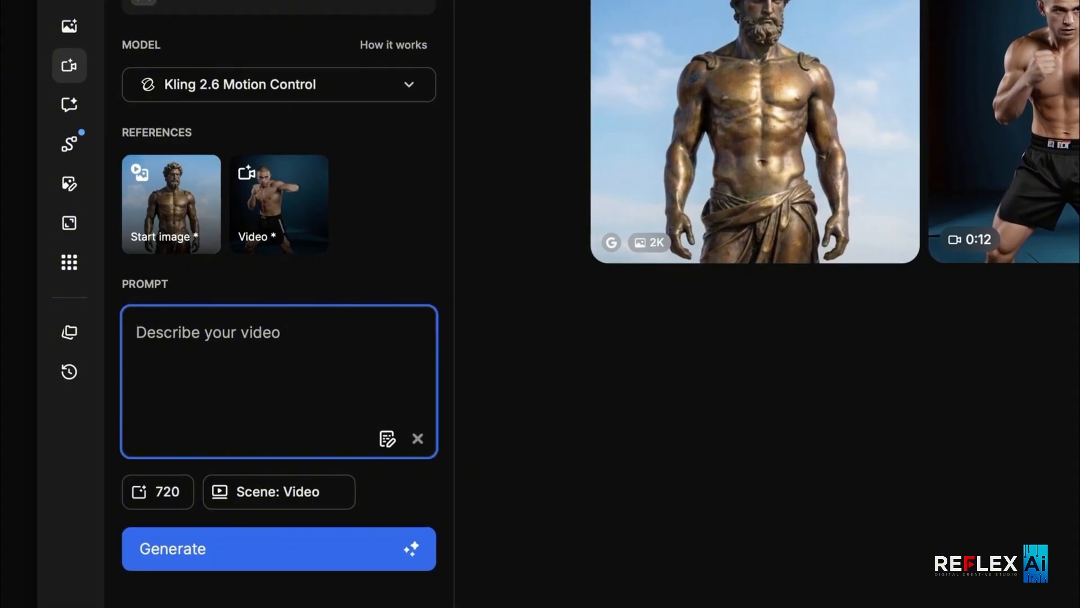
type("Transform the scene into an ultra-realistic cinemati")
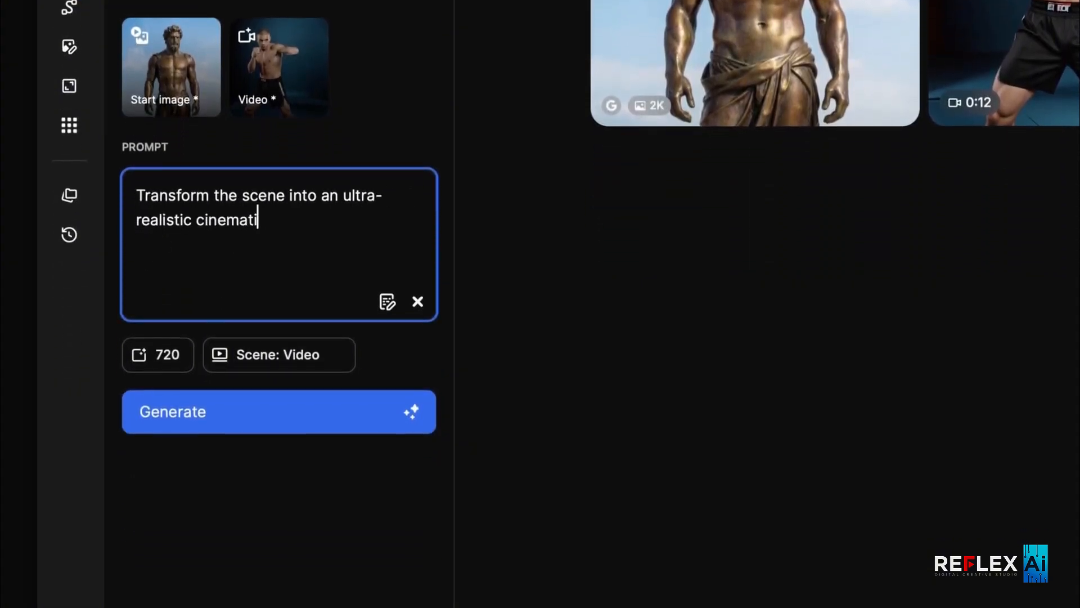
type("c image of a mythological bronze statue standing centrally,")
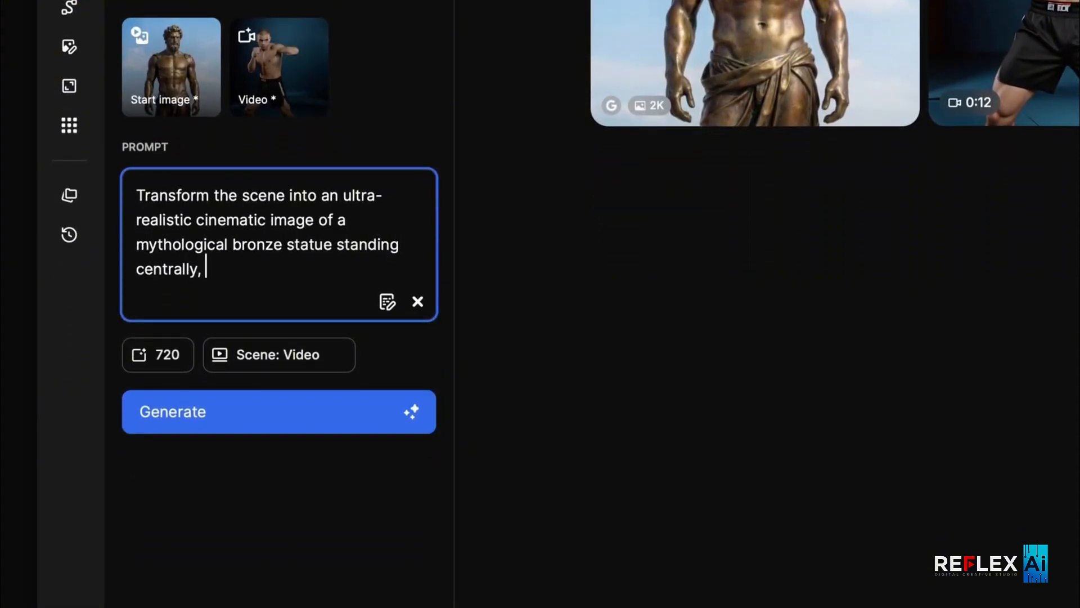
type("-thigh upward with generous headroom above the")
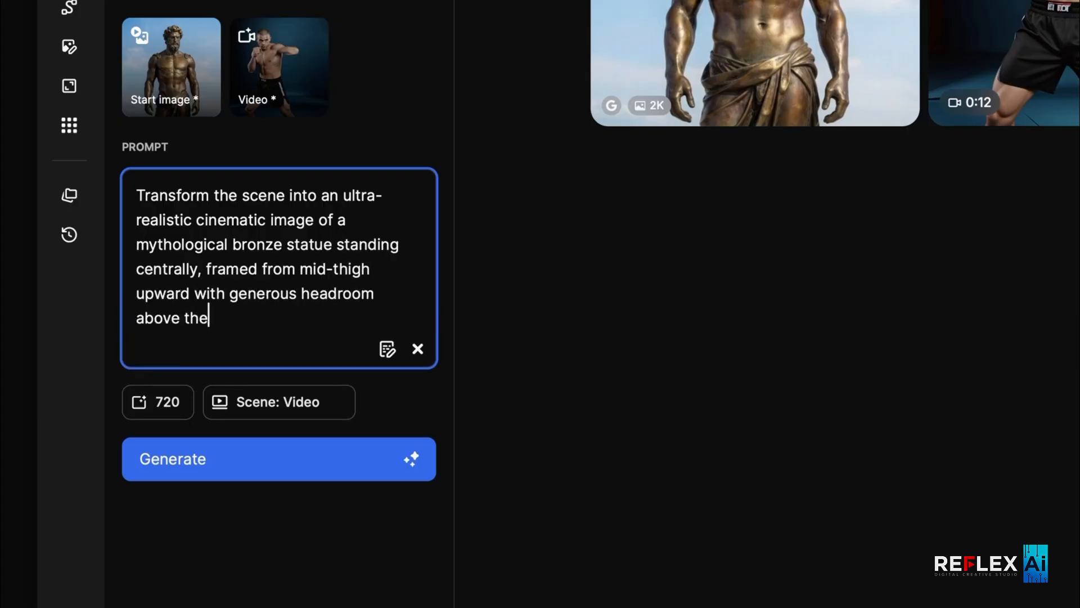
type("both hands. Remove the Pantheon")
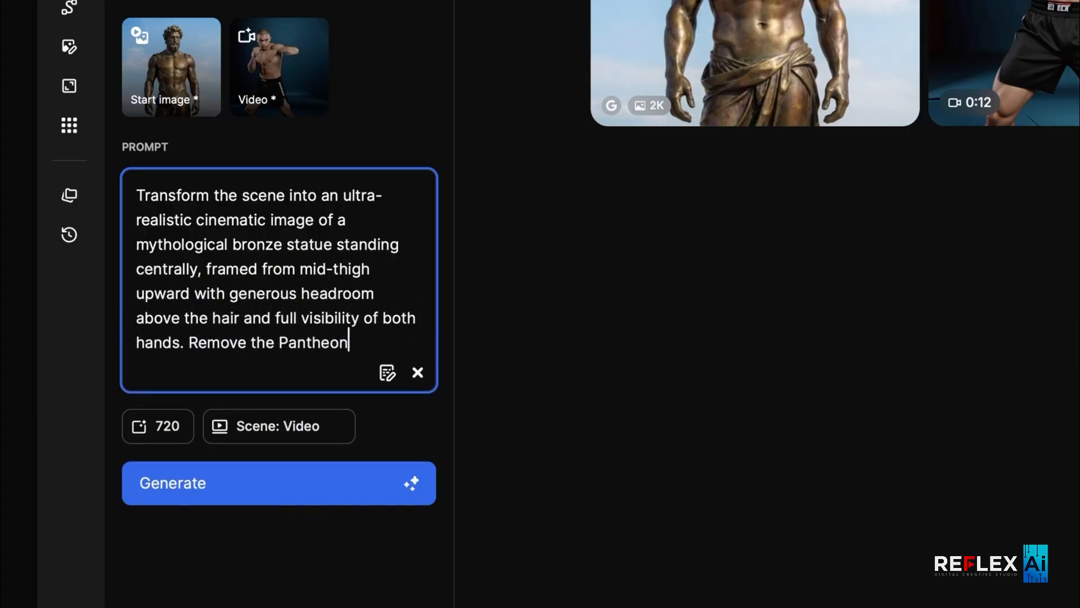
type(" structure behind the statue entirely, eliminating all arch")
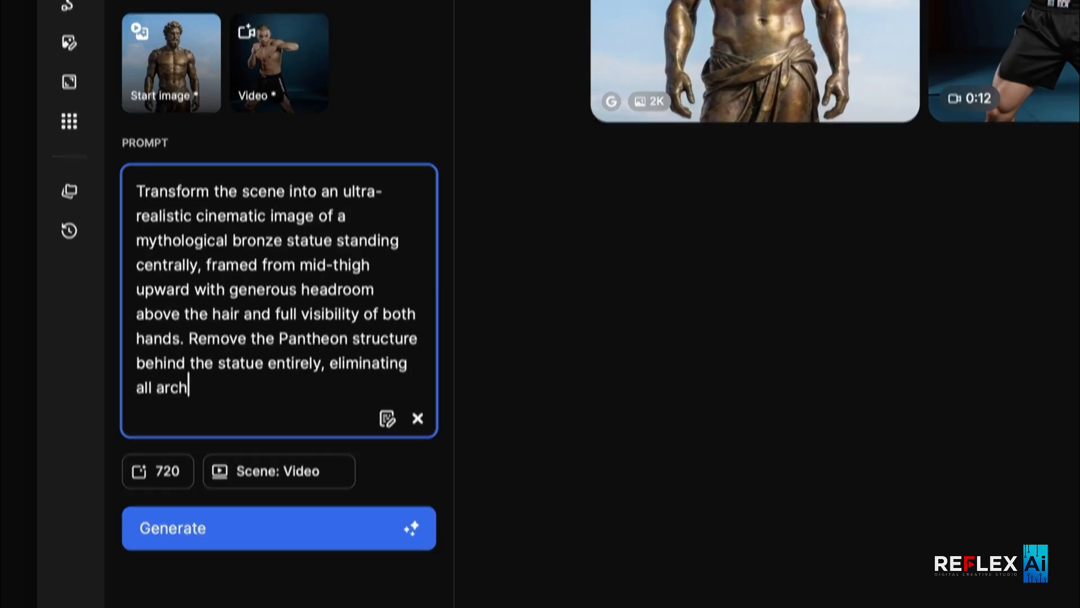
type("itectural clutter in the center background. Keep only two lar")
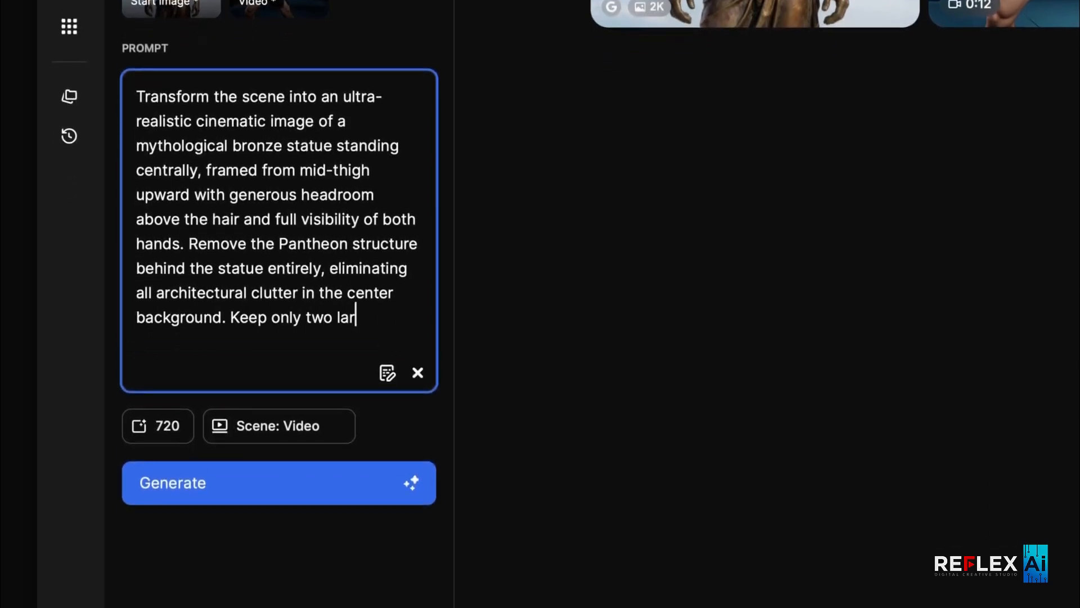
type("ge classical marble columns positioned symmetrically on the ")
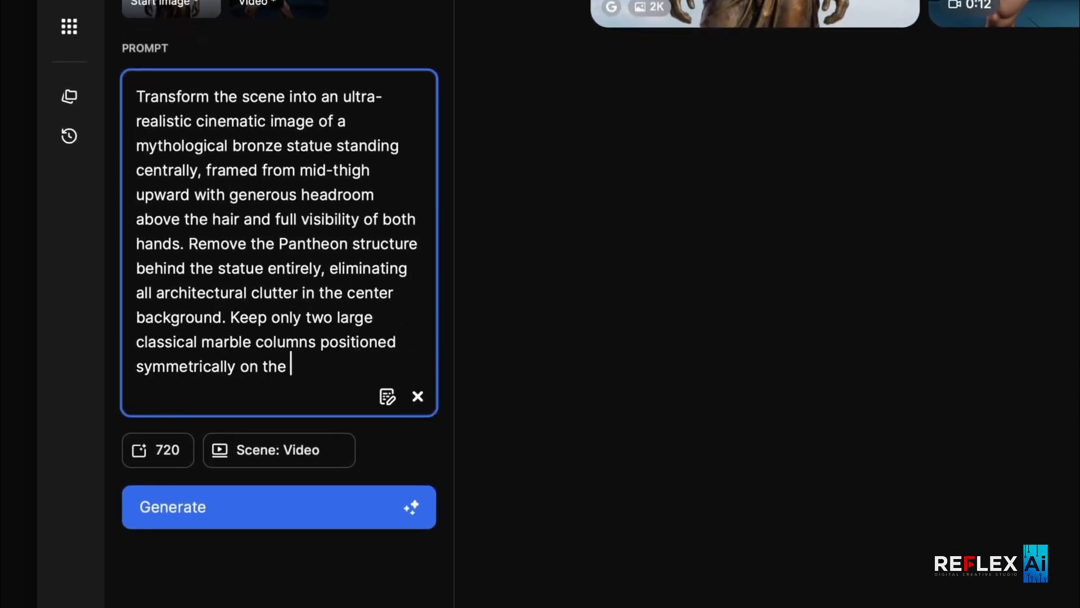
type("far left and far right edges of the frame, slightly out of focus to create")
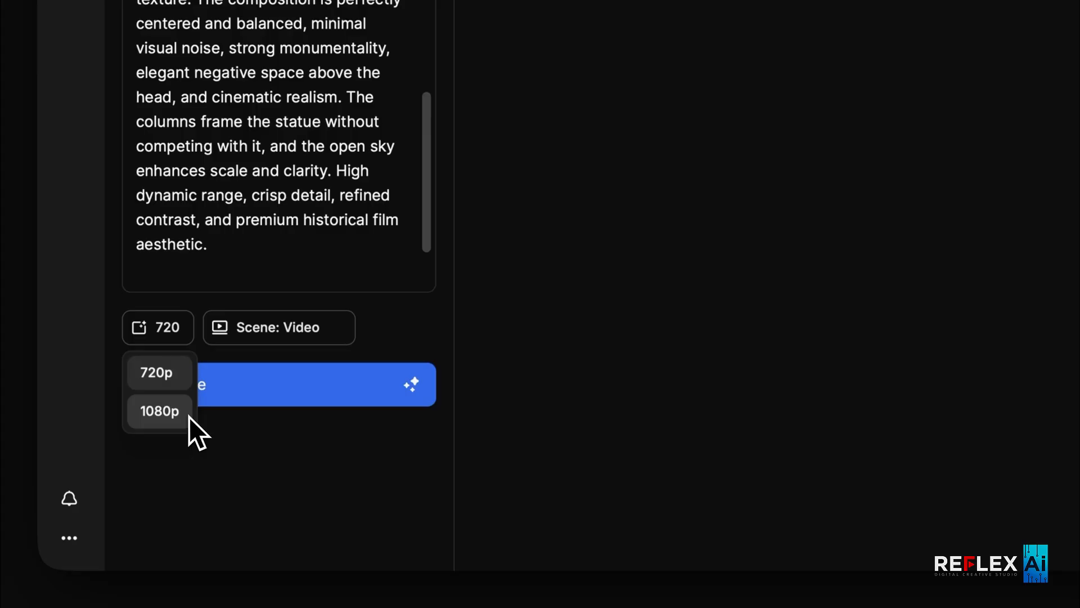
- Generate the statue video with Video as the scene source, and preview the result
left_click(268, 330)
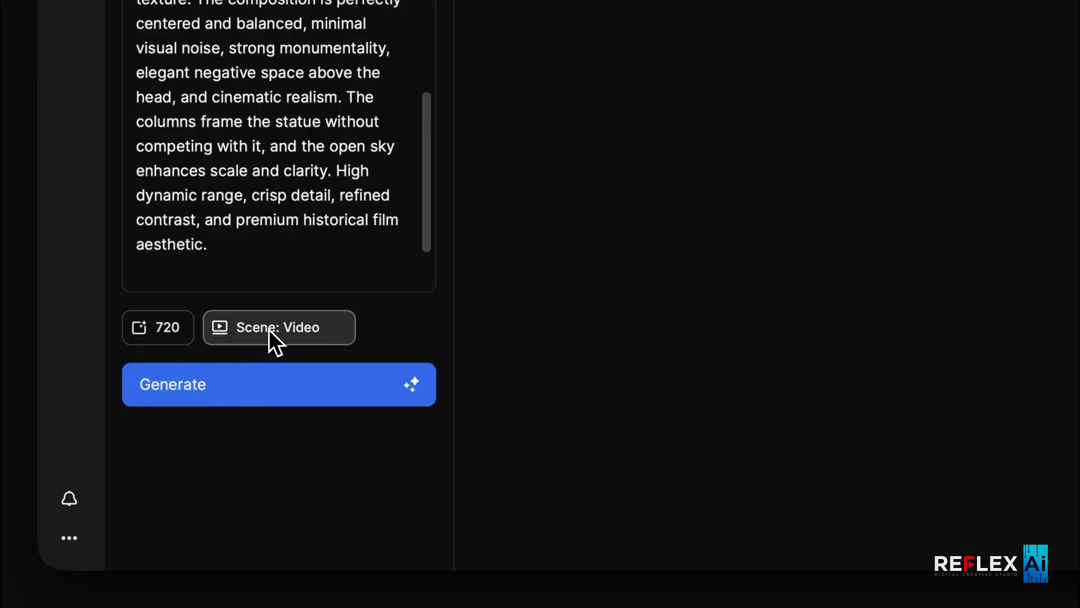
left_click(269, 329)
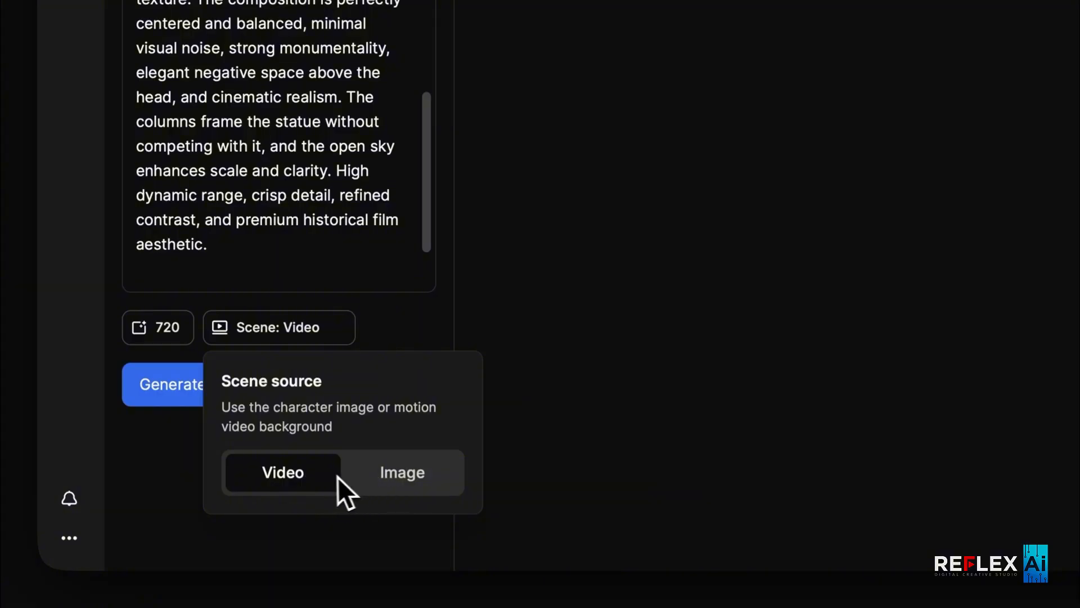
left_click(306, 474)
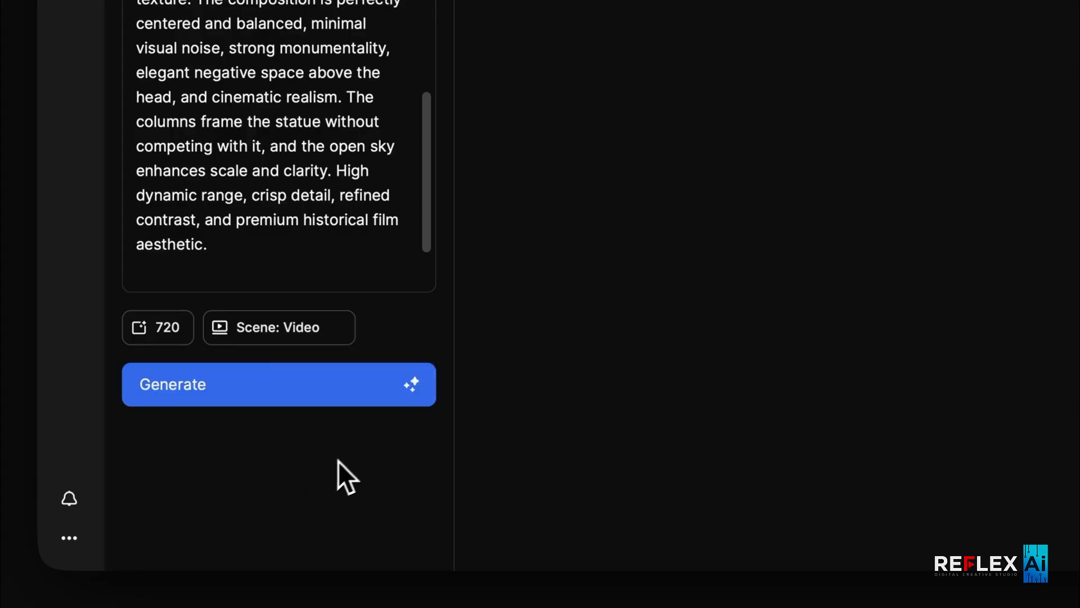
left_click(424, 404)
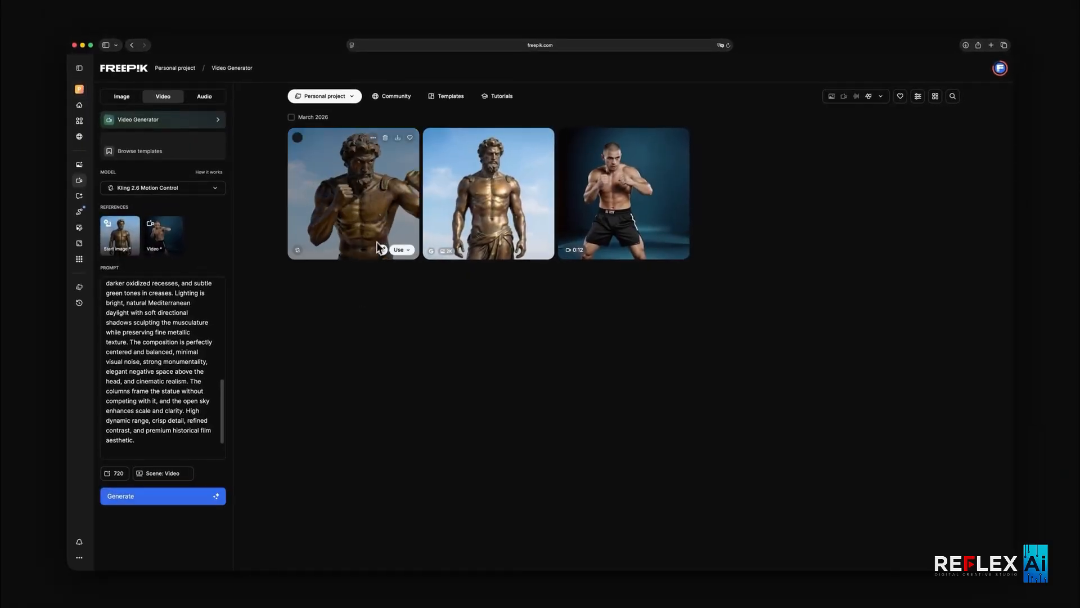
left_click(377, 241)
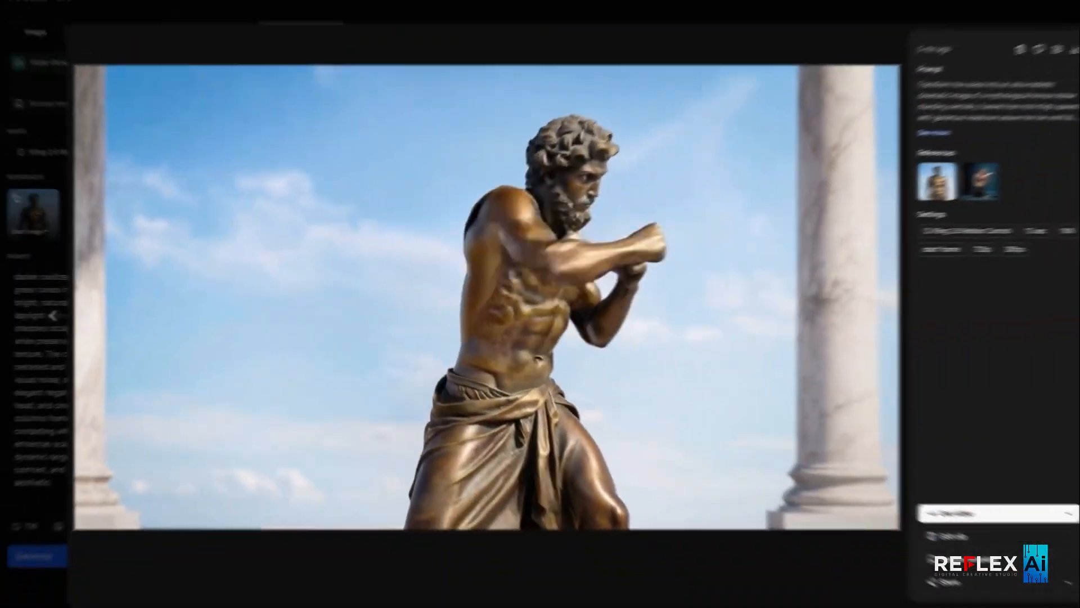
key("Escape")
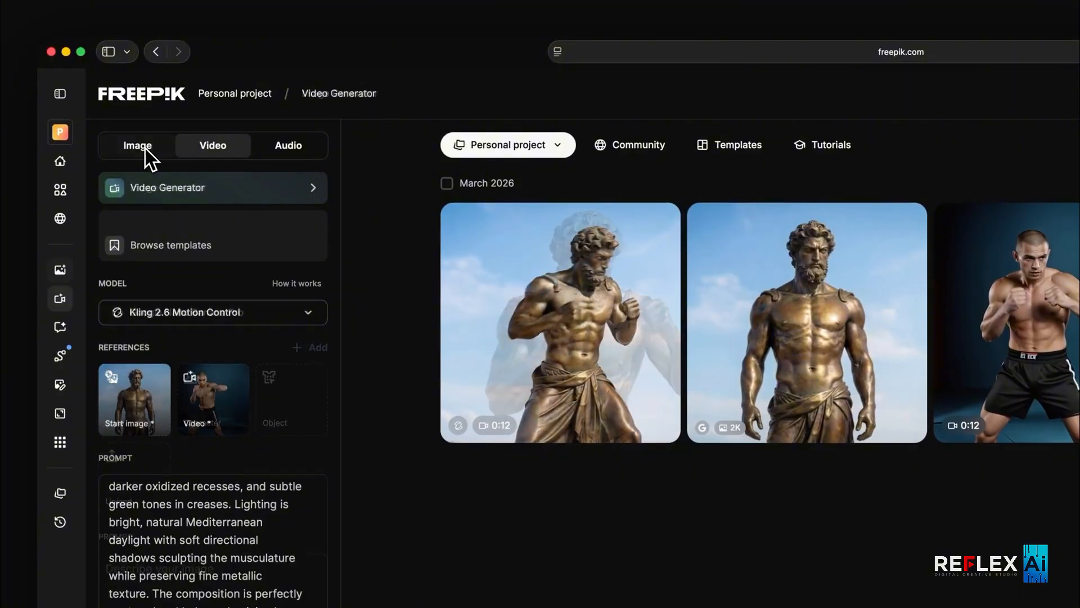
- Switch to image generation and add the standing bronze statue image as the character reference
left_click(146, 150)
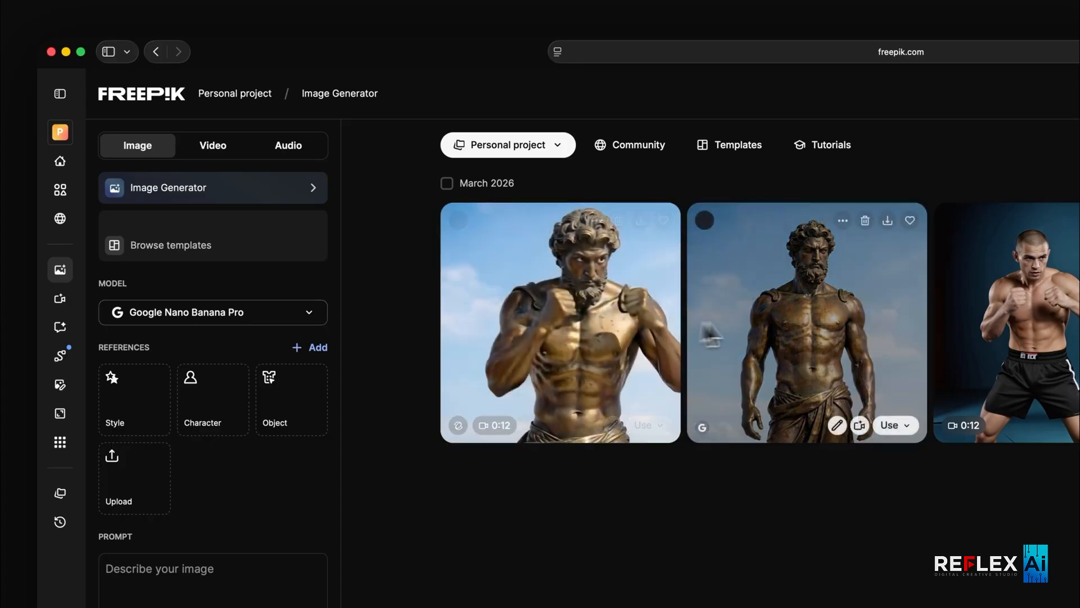
left_click_drag(852, 336, 234, 392)
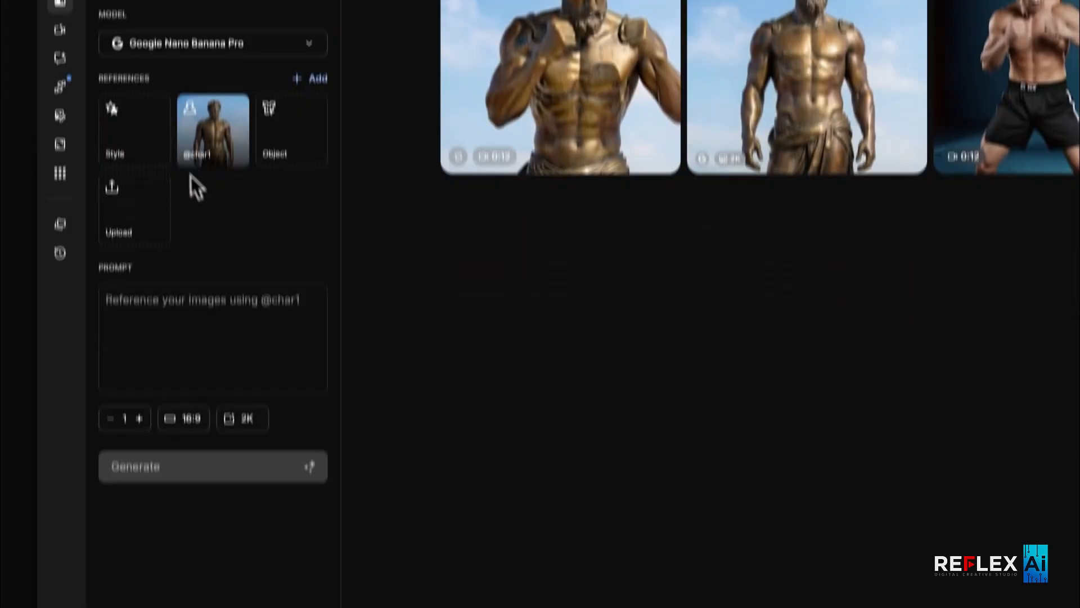
left_click(113, 565)
type("change the background of my @char1 to an ultra-cinematic profess")
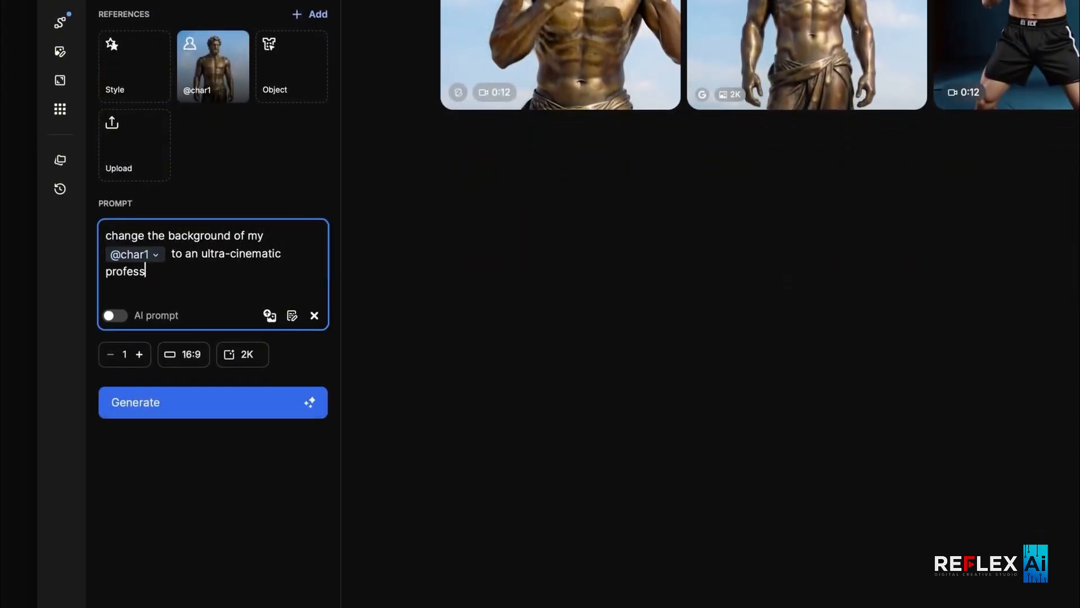
type("ional boxing ring environment at night. The ring is dramatic")
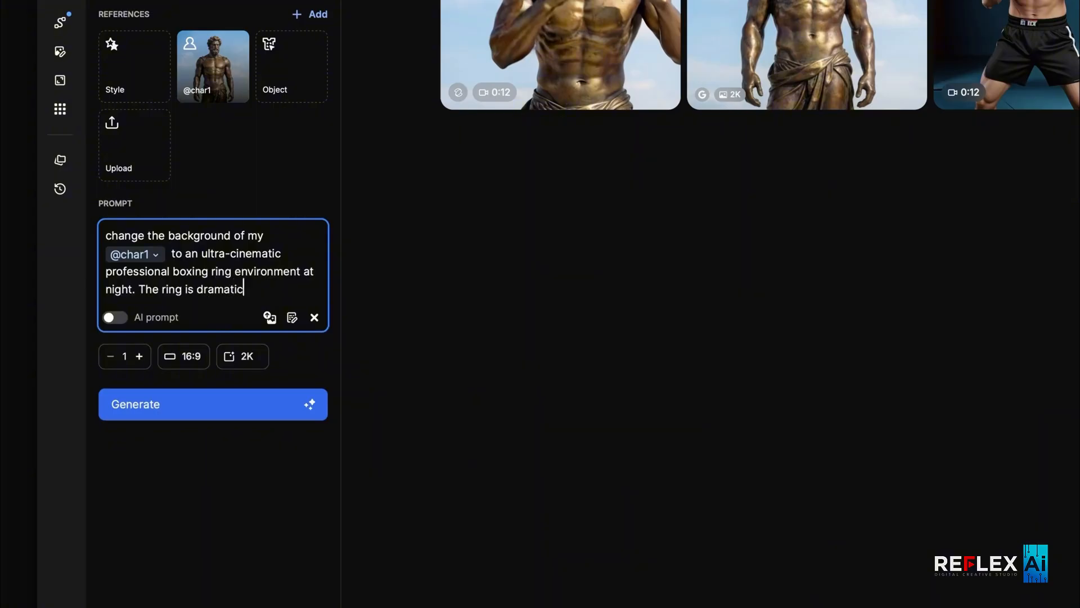
type(", high-end, and visually stunning, with powerful overhead st")
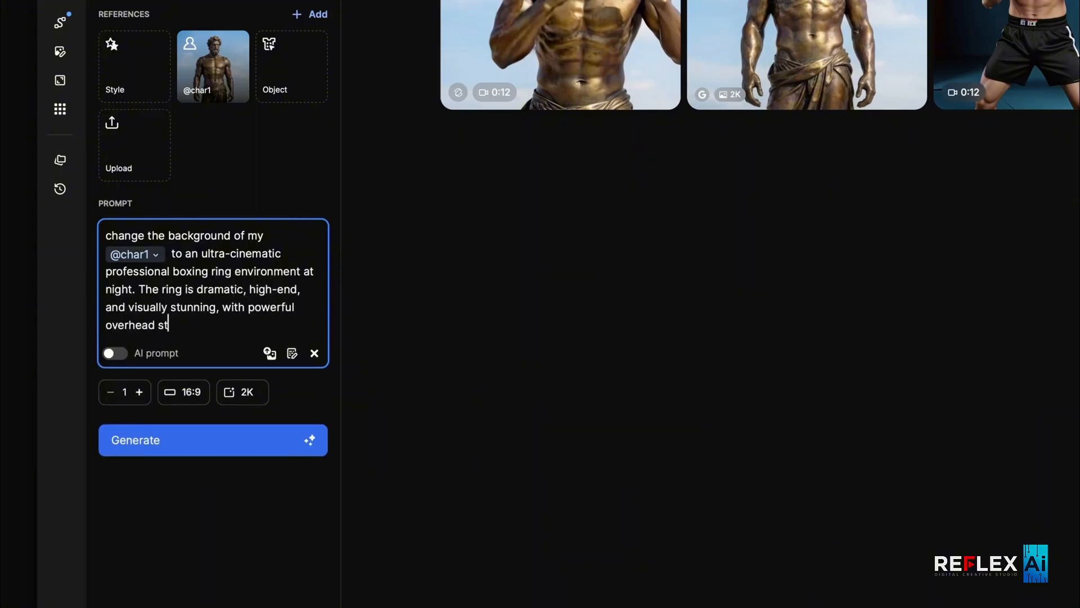
type("age lighting rigs casting defined beams of light through sub")
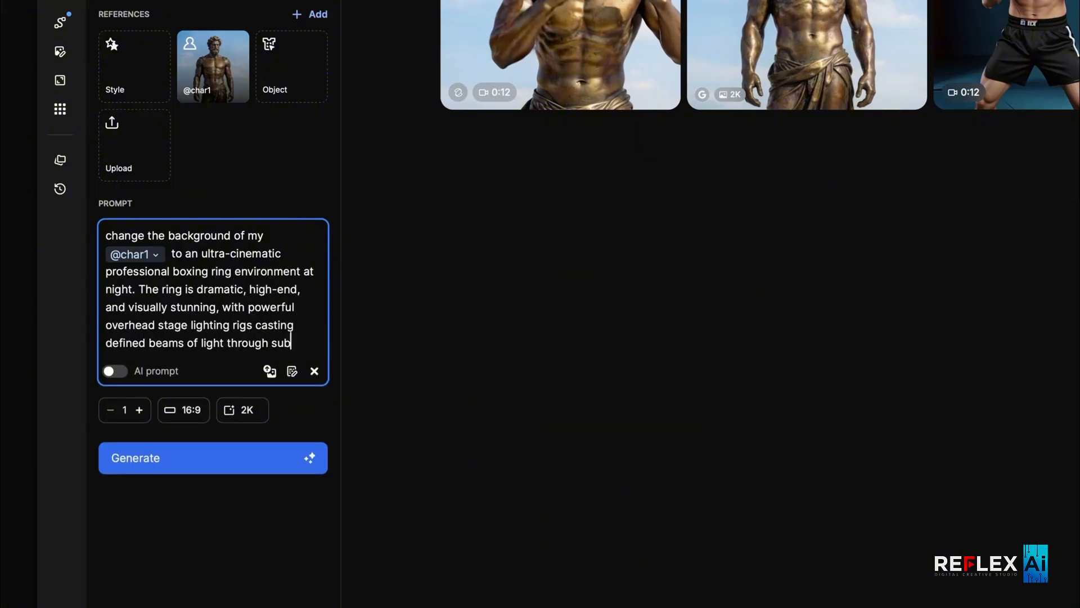
type("tle atmospheric haze. The ropes are perfectly detailed, canv")
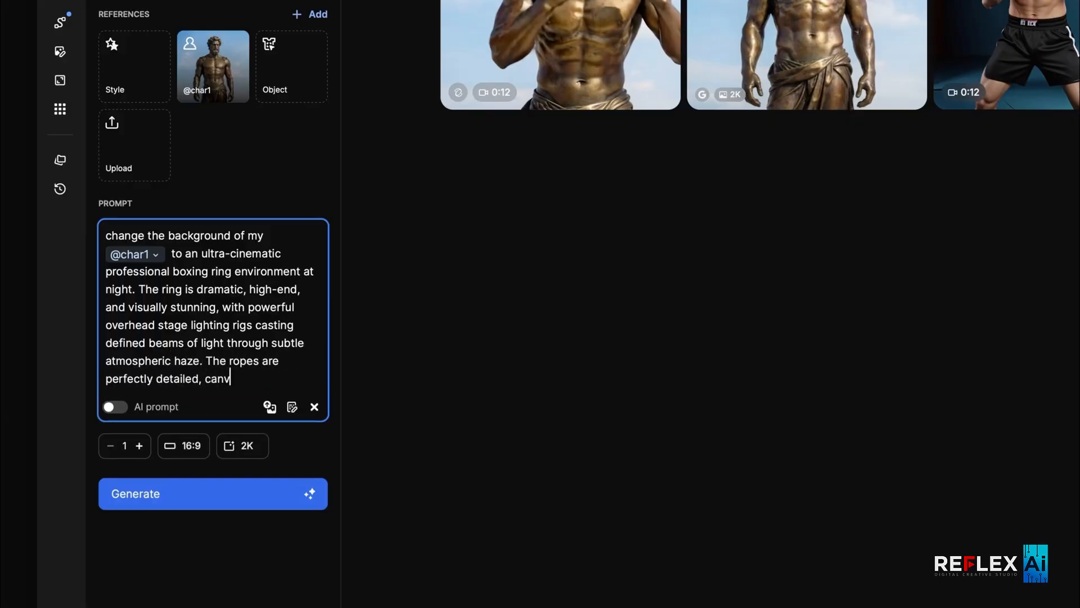
type("as slightly textured, corners clean and realistic. The light")
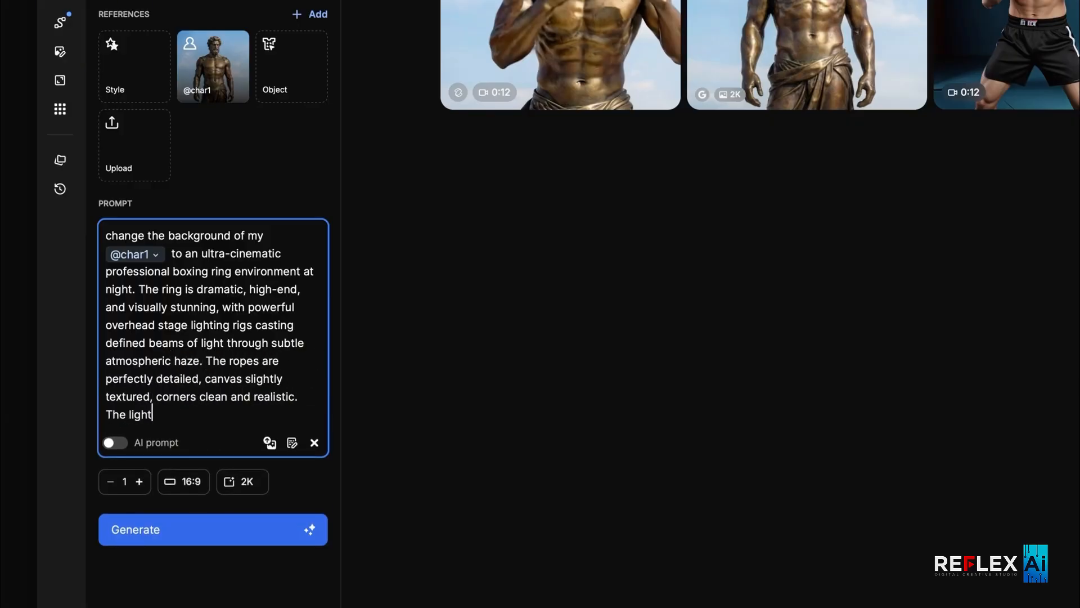
type("ing is intense but controlled, with warm spotlights from abo")
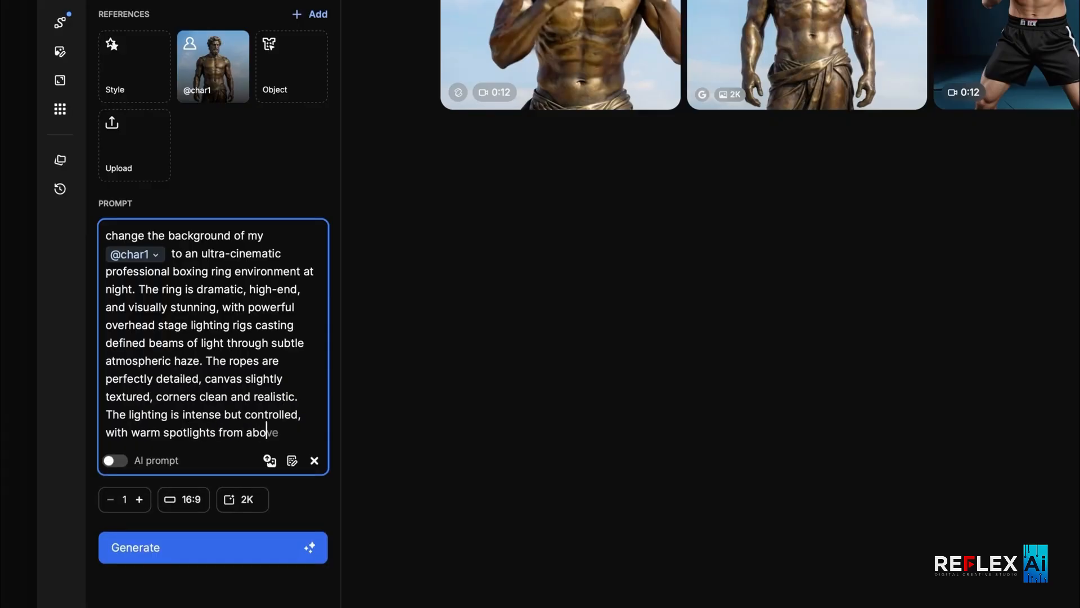
type("ve and soft shadow gradients across the floor. The arena feels large and immersive but not")
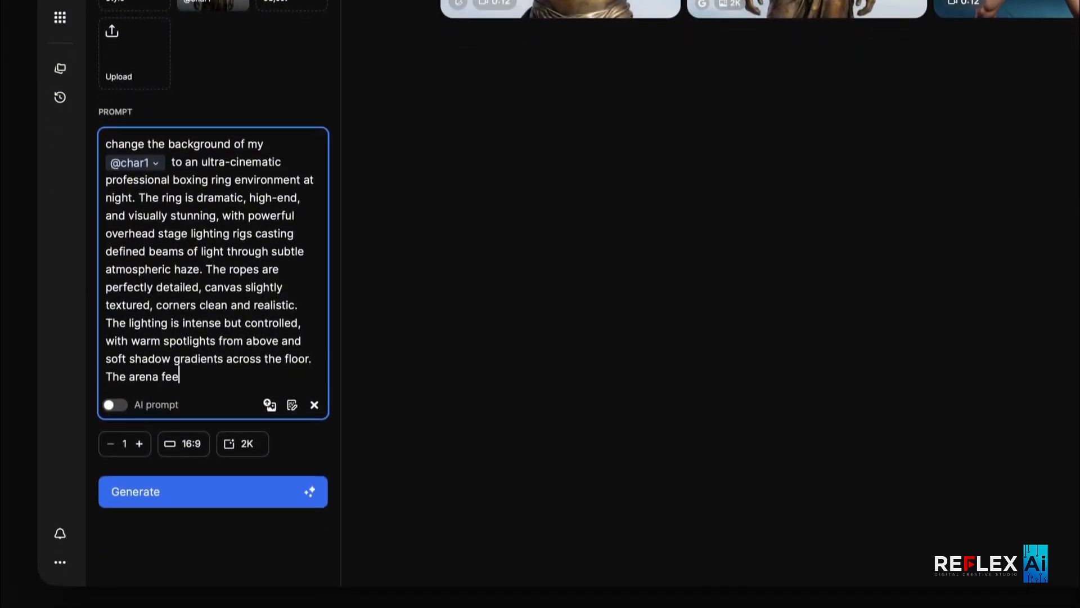
type(" overcrowded, with darkened su")
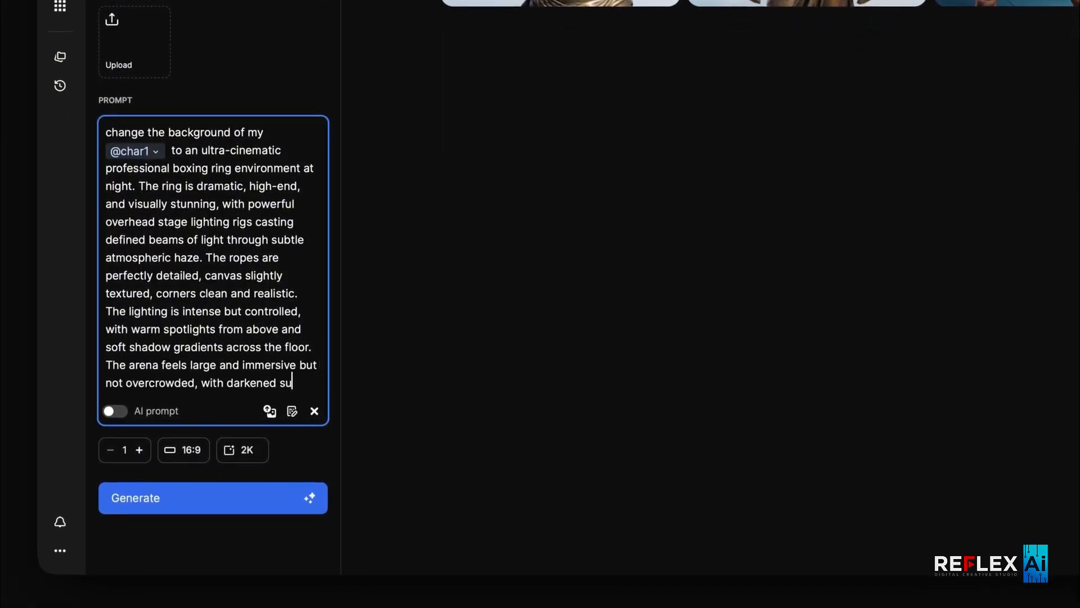
type("rroundings and faint audience silhouettes in the distance")
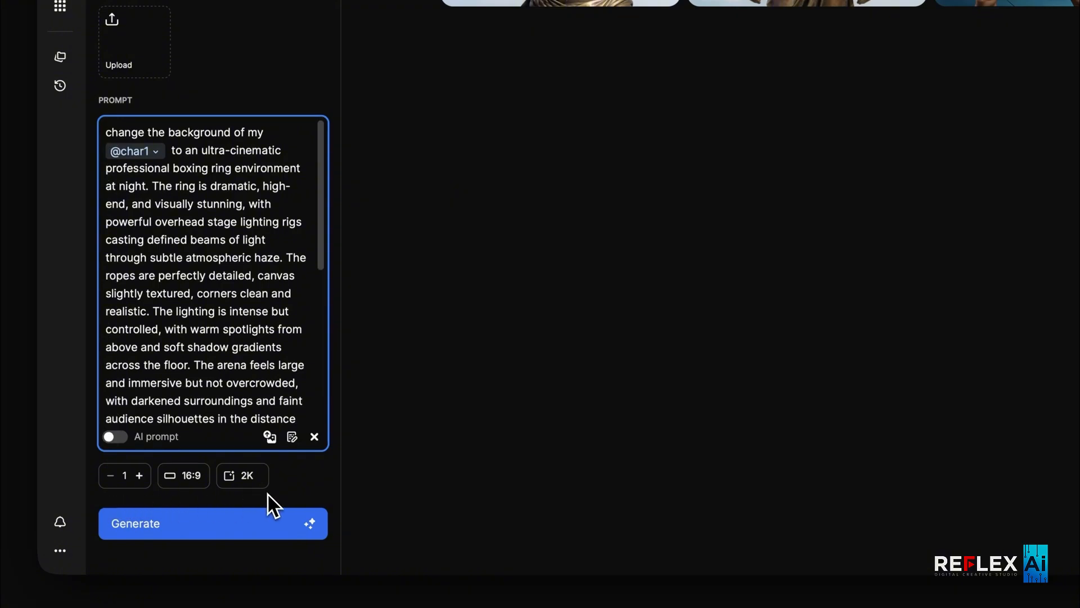
left_click(323, 536)
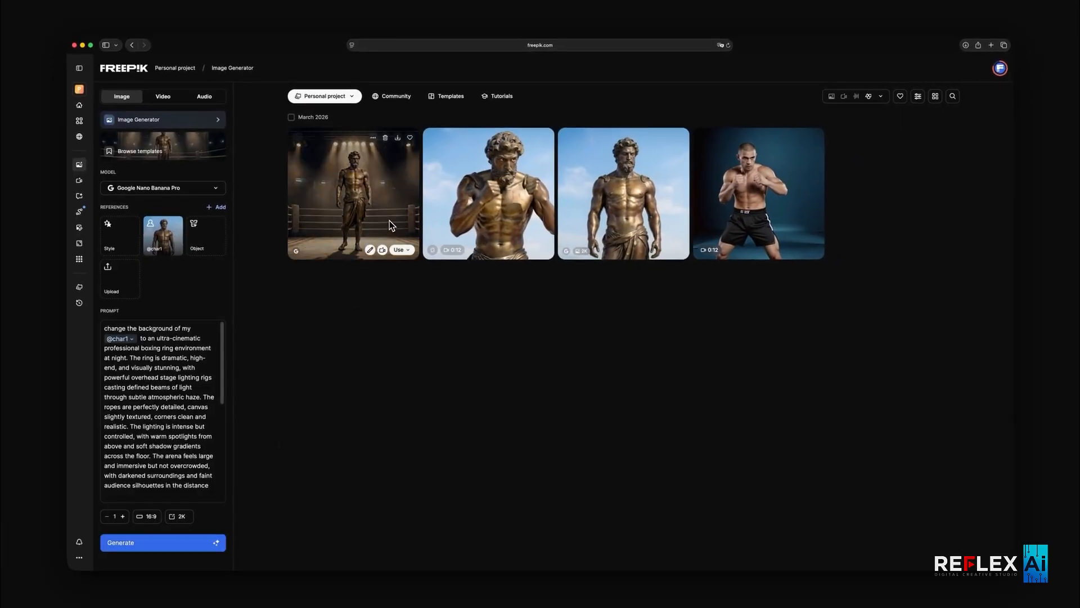
left_click(392, 226)
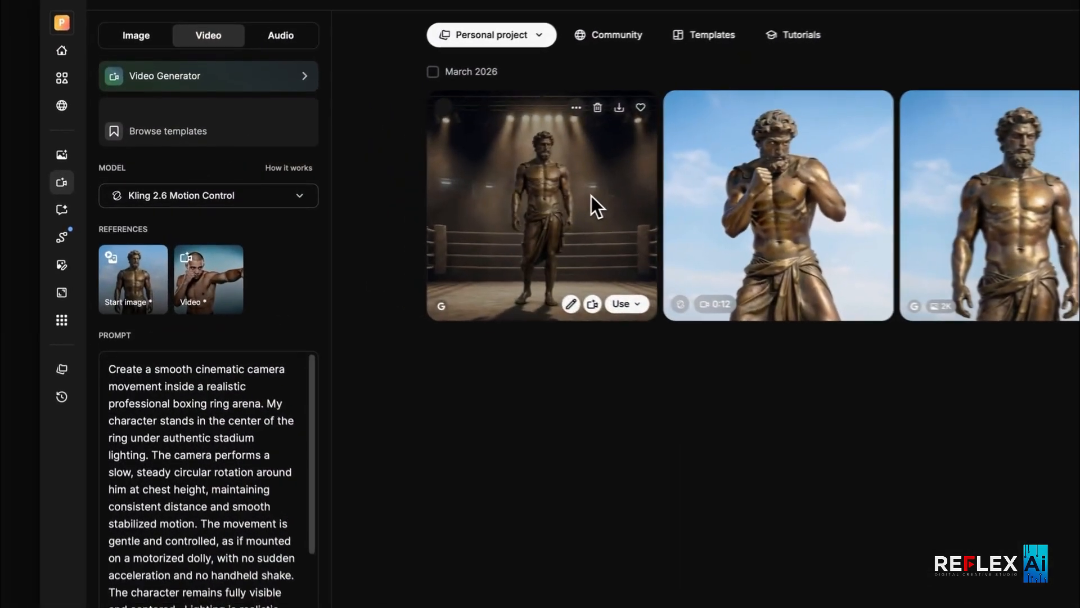
- Generate a motion-control video with the boxing ring statue image as the start image, and open the result
left_click_drag(591, 205, 138, 298)
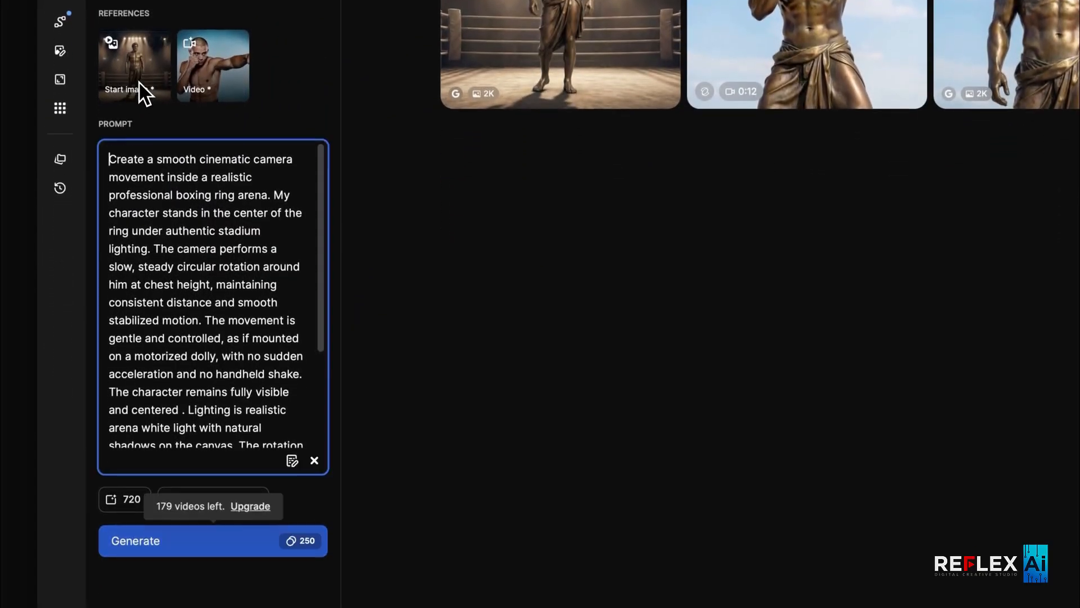
left_click(320, 547)
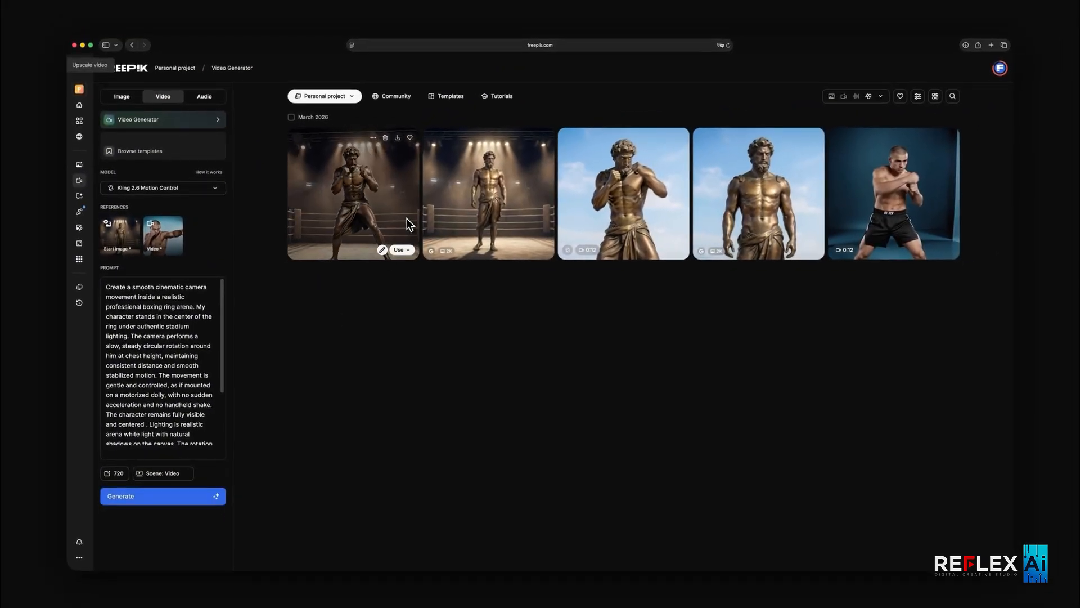
left_click(407, 219)
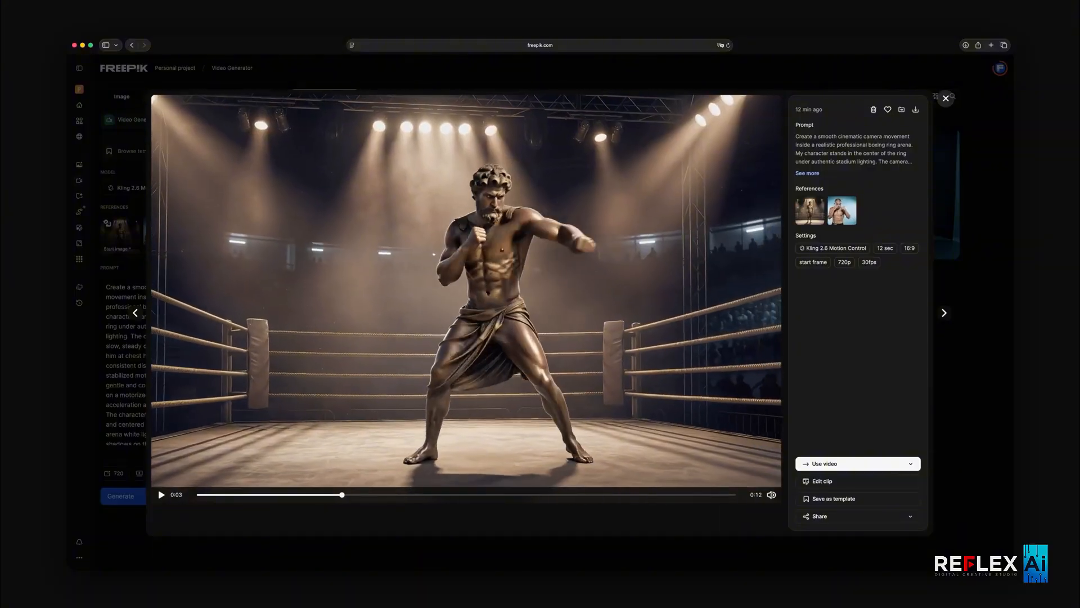